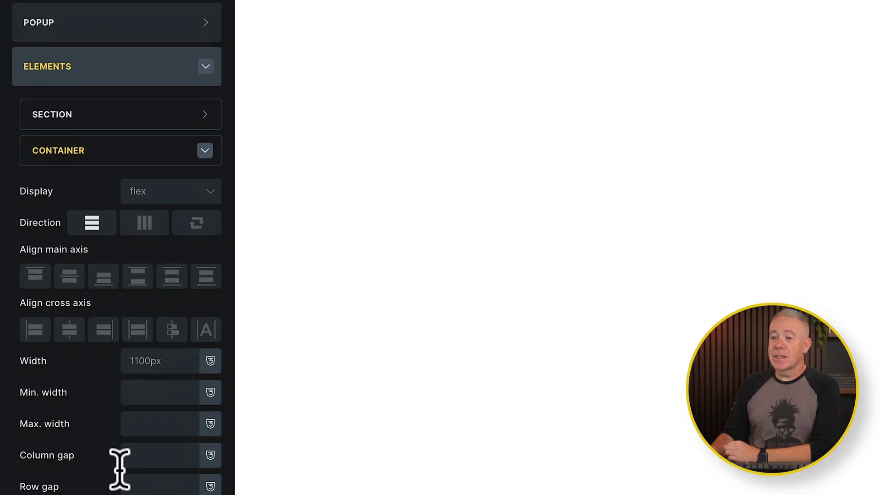
# - Enter 1366 in the container's maximum width field
pyautogui.click(159, 426)
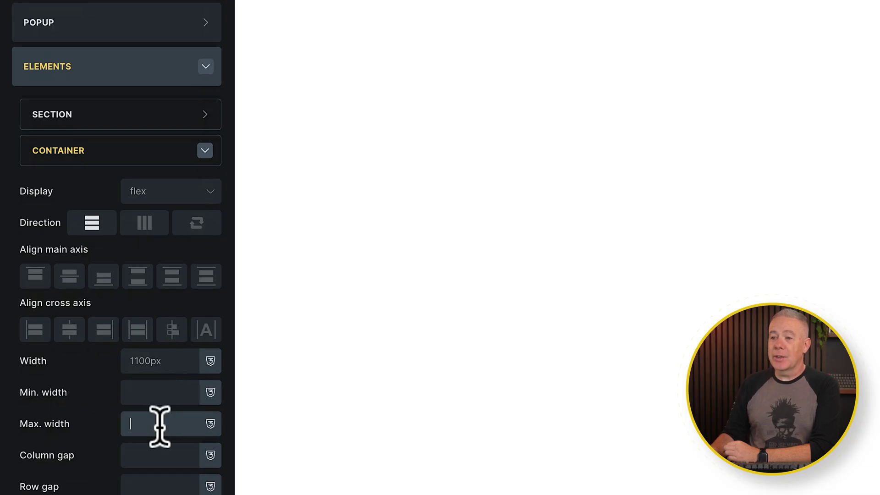
pyautogui.click(159, 425)
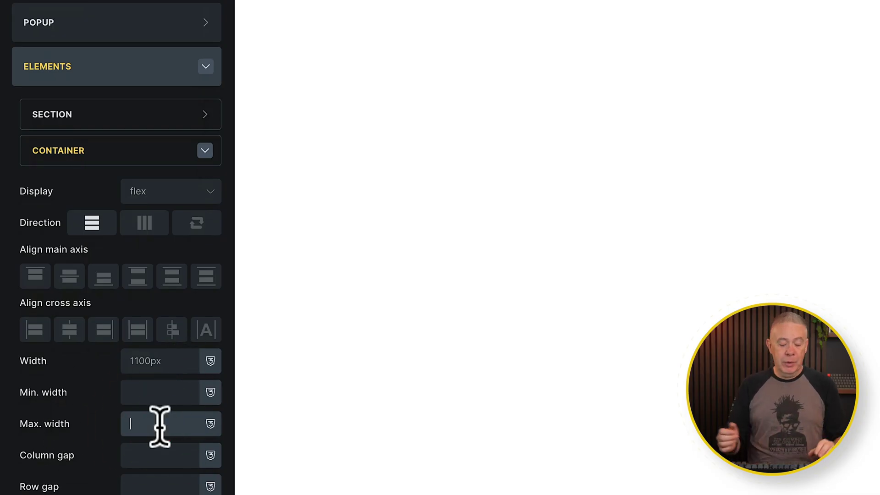
pyautogui.write('1366')
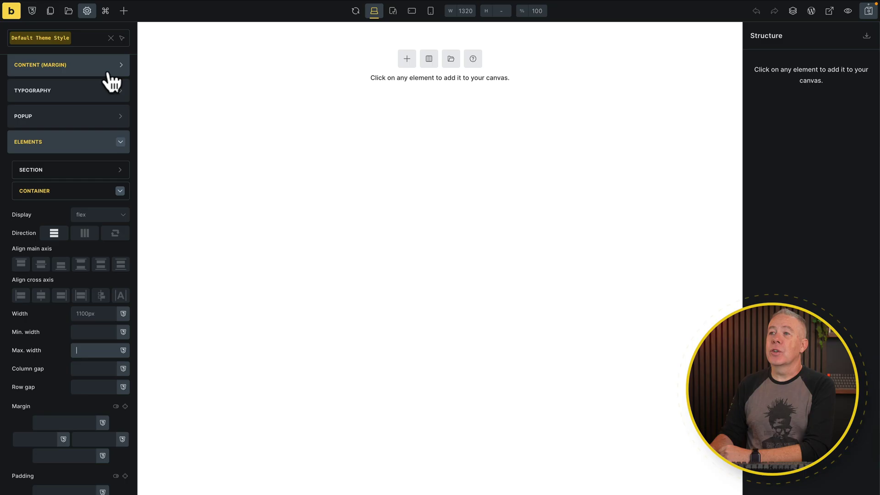
# - In the Variables manager, add max-site-width with value 1366px and save
pyautogui.click(31, 11)
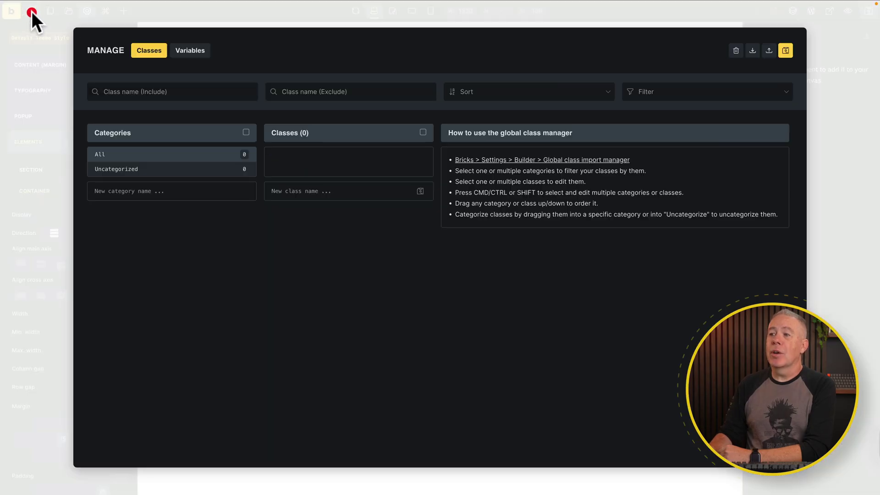
pyautogui.click(190, 51)
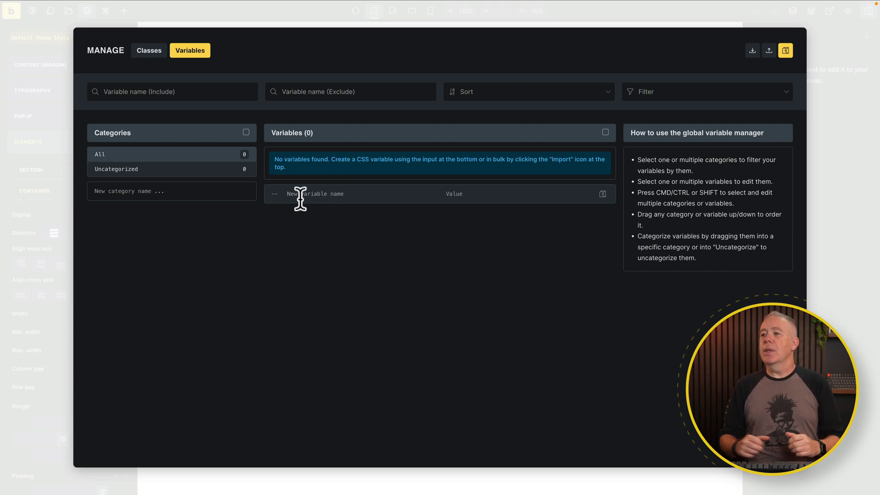
pyautogui.write('max-site-width')
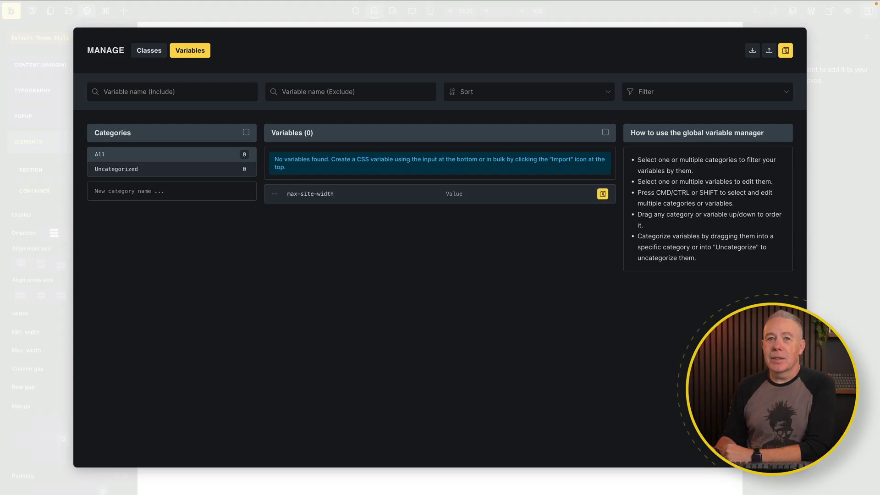
pyautogui.click(453, 197)
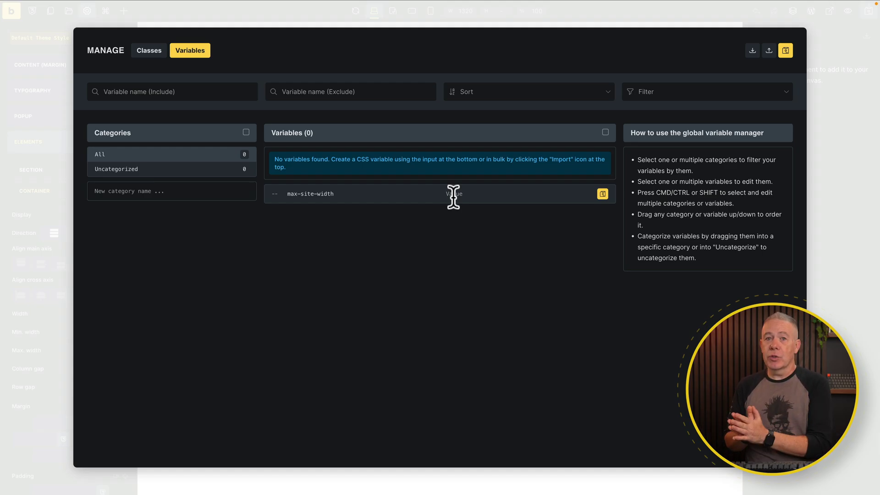
pyautogui.click(454, 194)
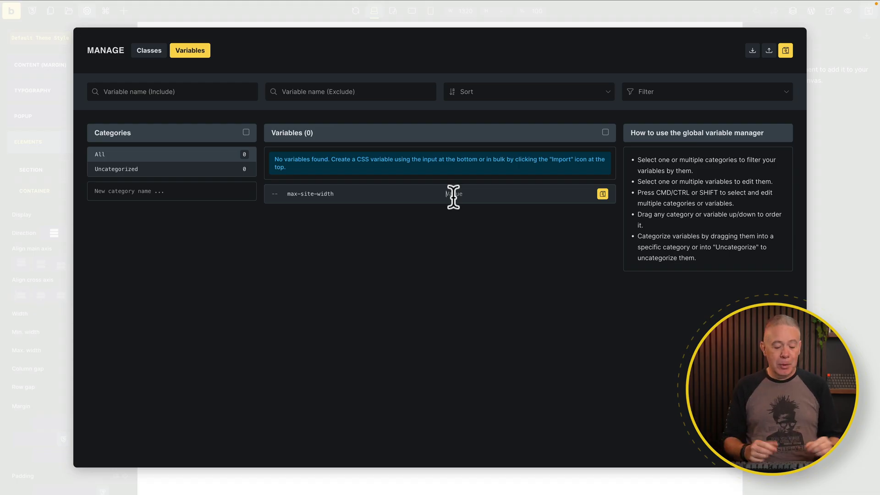
pyautogui.write('1366px')
pyautogui.click(602, 194)
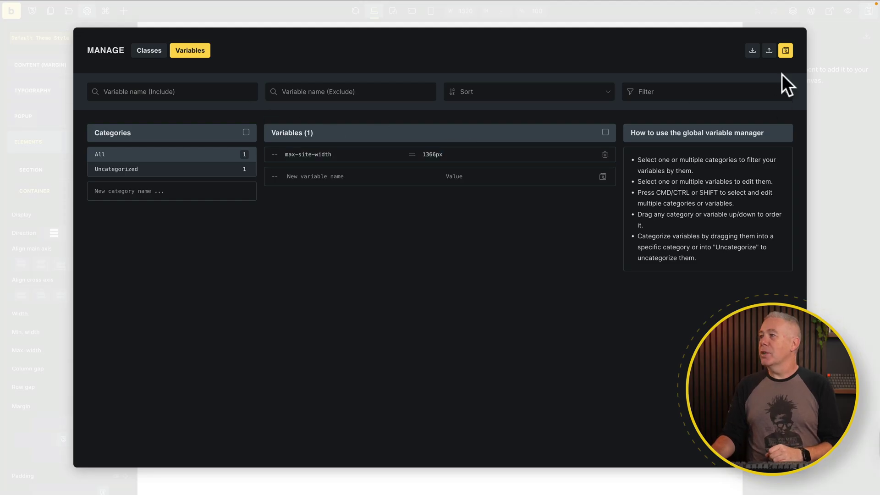
pyautogui.click(786, 50)
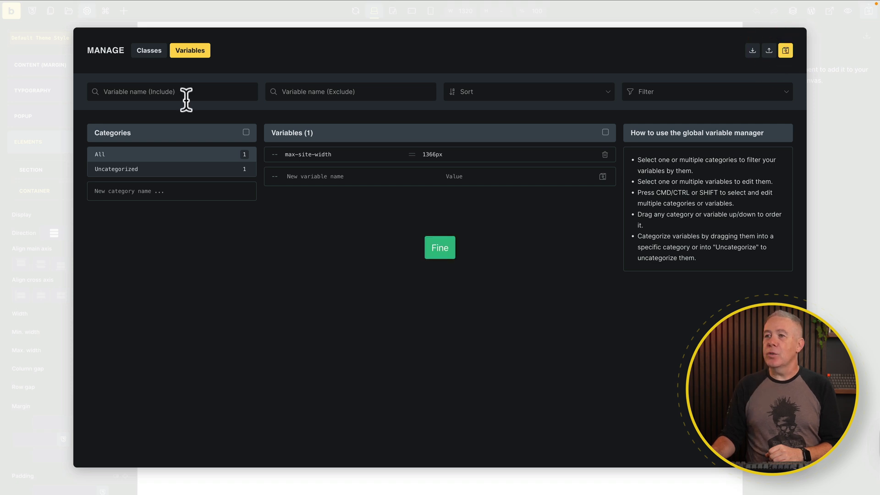
# - Set the theme style's container Max. width to var(--max-site-width)
pyautogui.click(36, 118)
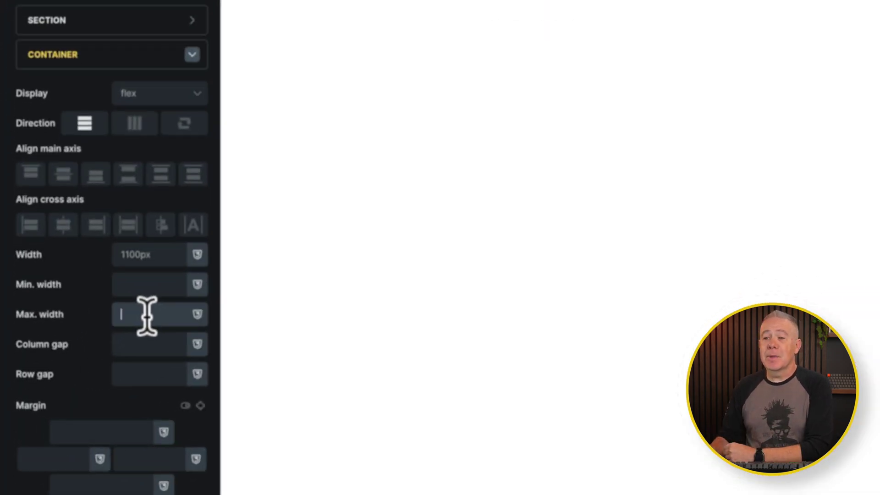
pyautogui.click(183, 309)
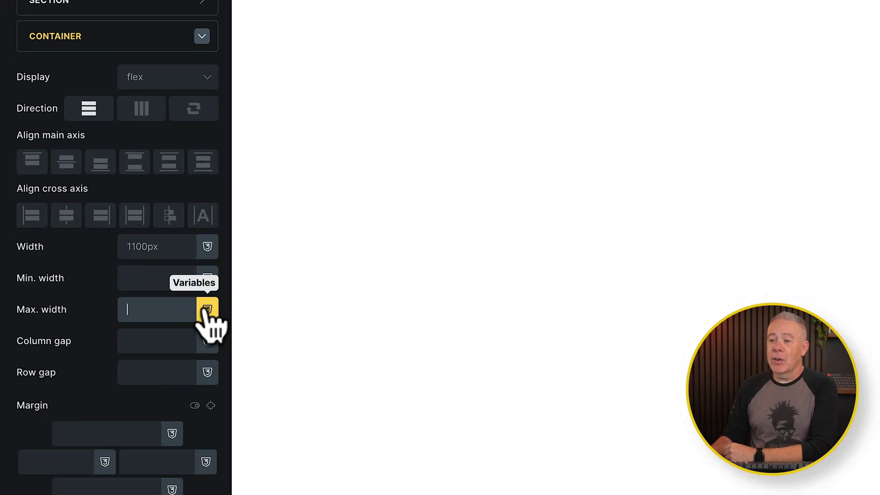
pyautogui.click(206, 313)
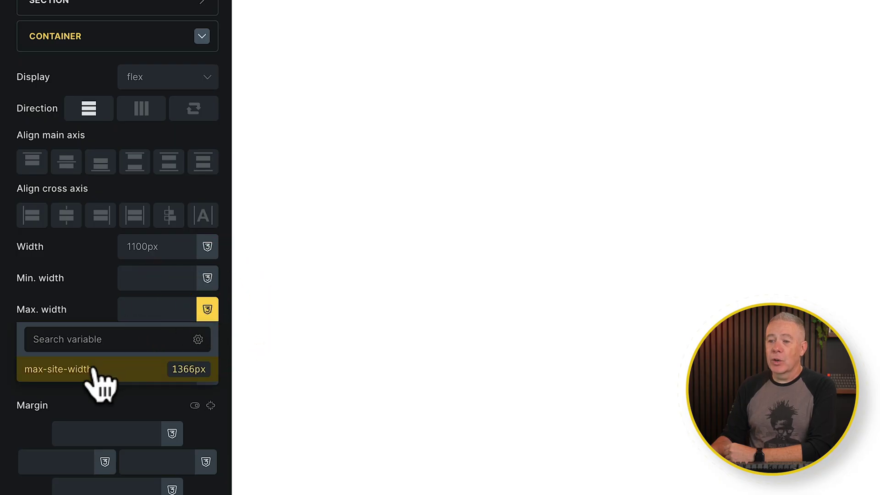
pyautogui.click(101, 369)
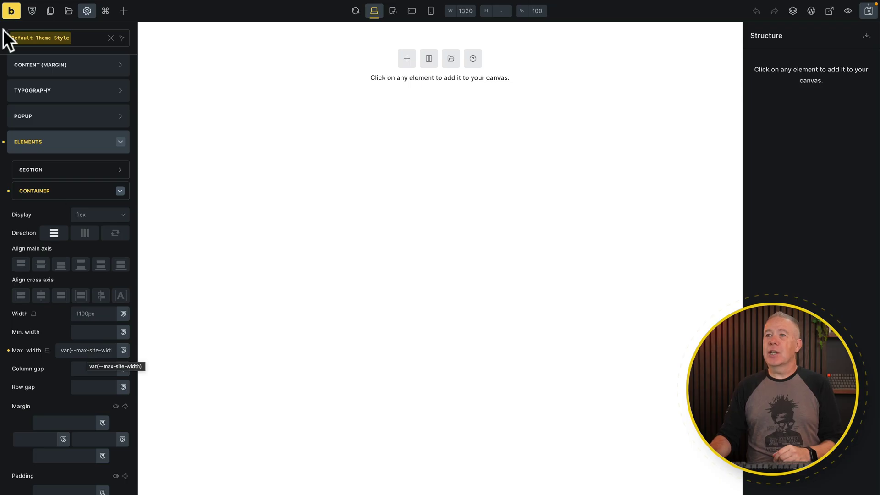
# - Change max-site-width's value from 1366px to 1400px and save the variables
pyautogui.click(32, 10)
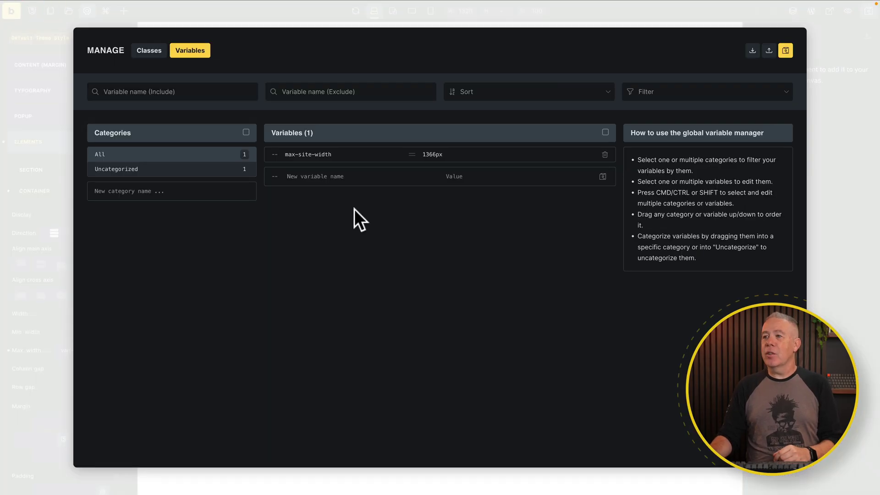
pyautogui.doubleClick(436, 156)
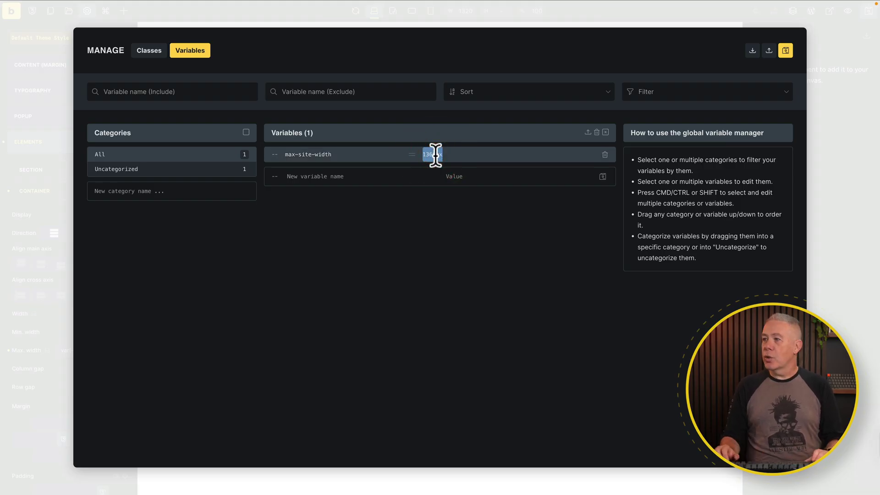
pyautogui.write('1400px')
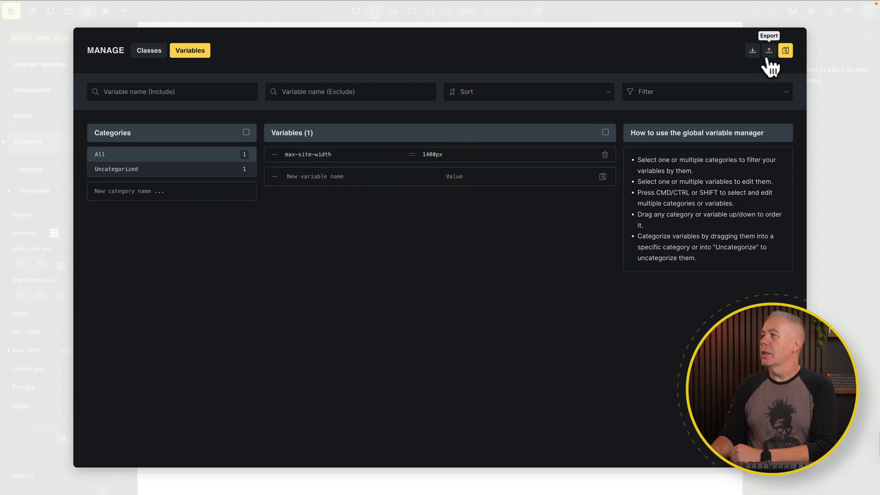
pyautogui.click(786, 52)
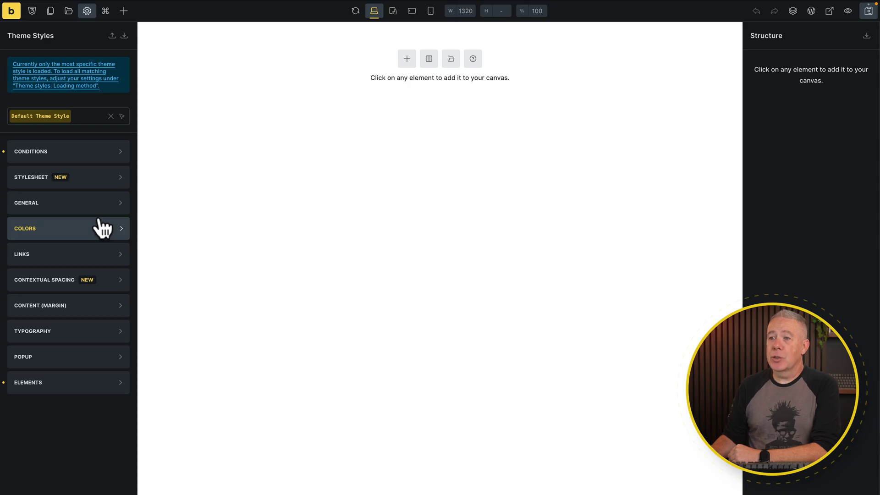
# - Expand Typography in the Default Theme Style and open the Body settings
pyautogui.click(109, 332)
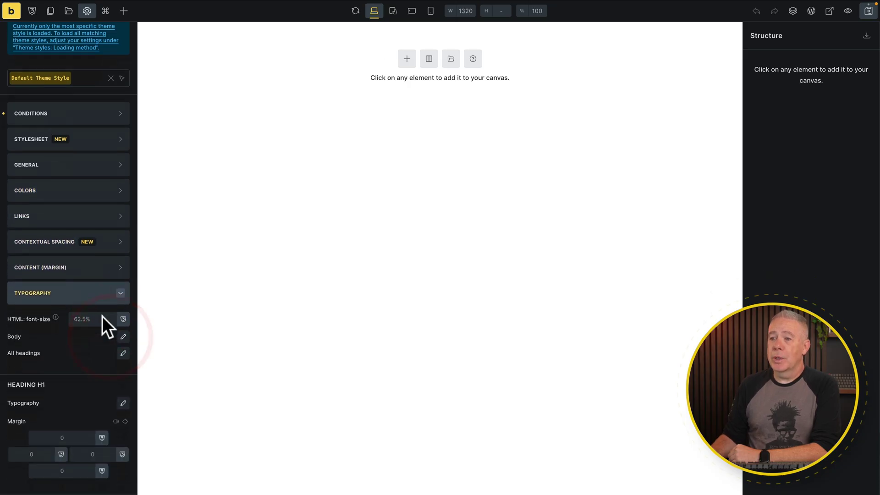
pyautogui.scroll(-4, 102, 316)
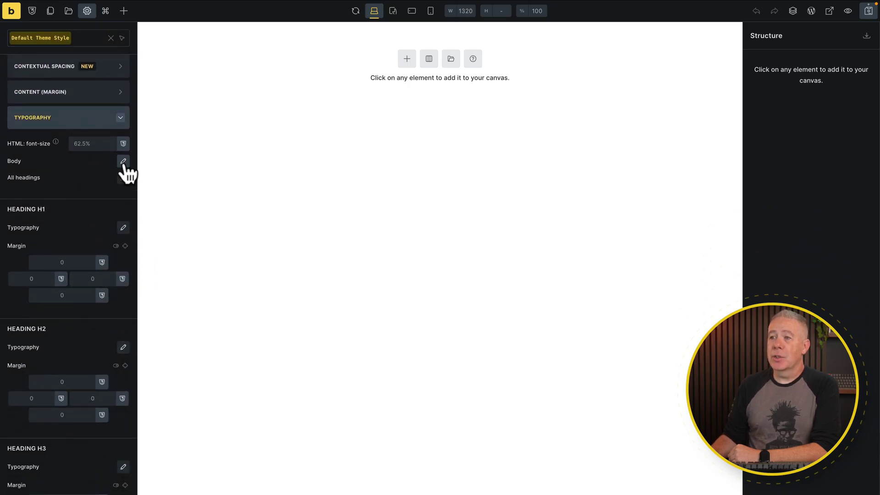
pyautogui.click(123, 161)
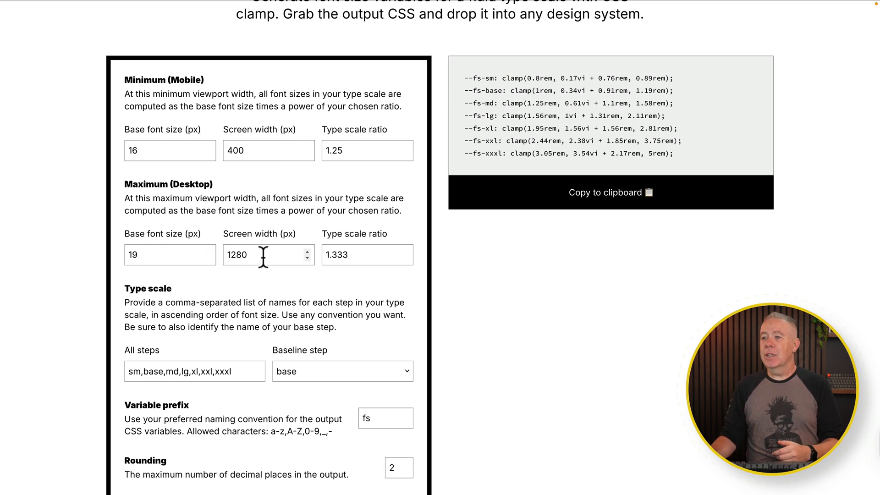
# - Select the 1280 desktop screen width value in the calculator
pyautogui.moveTo(263, 257); pyautogui.dragTo(220, 258)
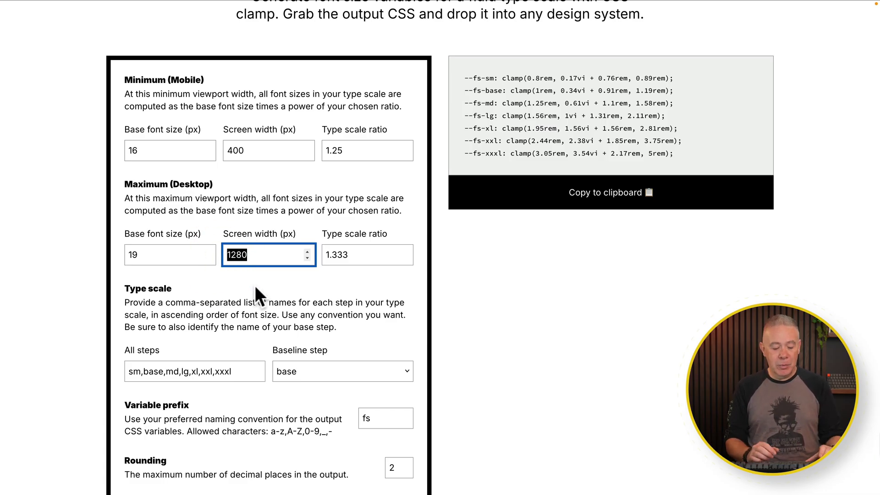
# - Set the desktop screen width to 1400 and change the variable prefix from fs to text
pyautogui.write('1400')
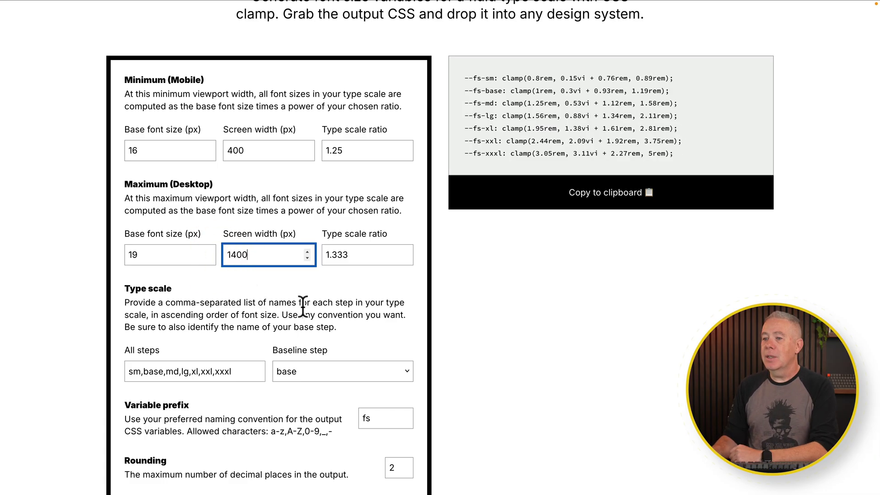
pyautogui.scroll(-3, 304, 307)
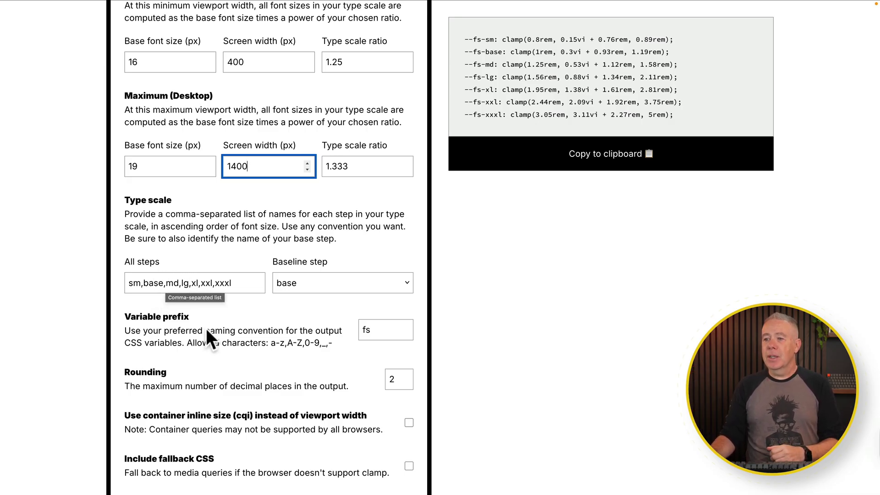
pyautogui.scroll(-1, 202, 340)
pyautogui.click(373, 322)
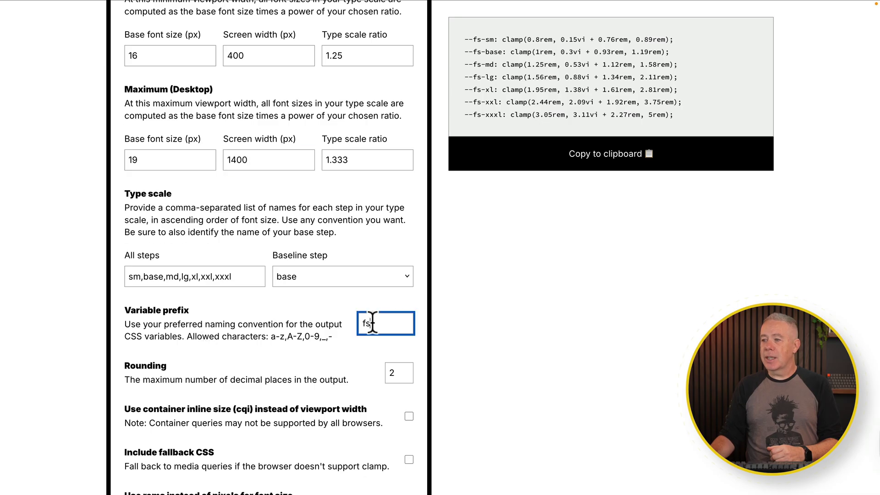
pyautogui.press('BackSpace')
pyautogui.press('BackSpace')
pyautogui.write('text')
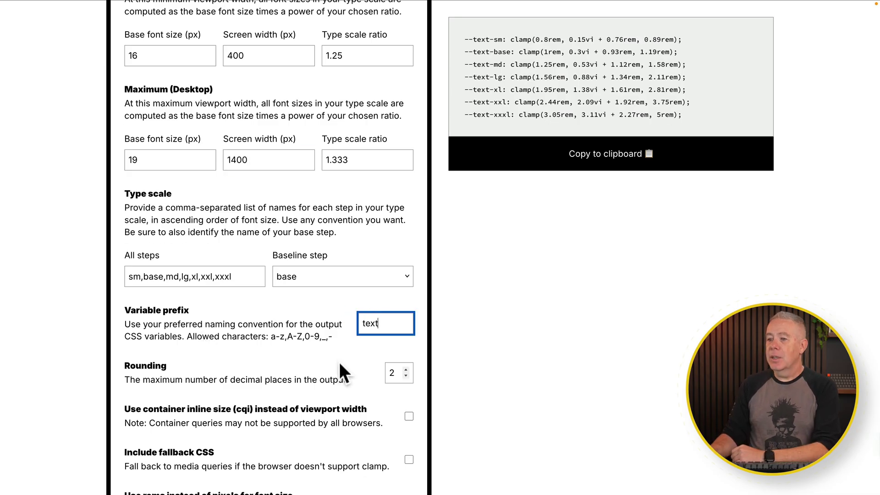
# - Select and copy the generated --text-* clamp() CSS output
pyautogui.scroll(-3, 340, 365)
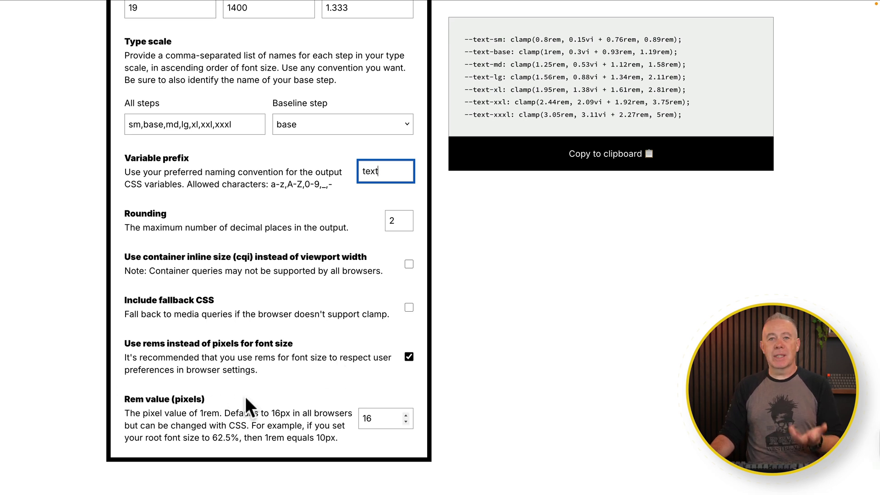
pyautogui.scroll(5, 246, 396)
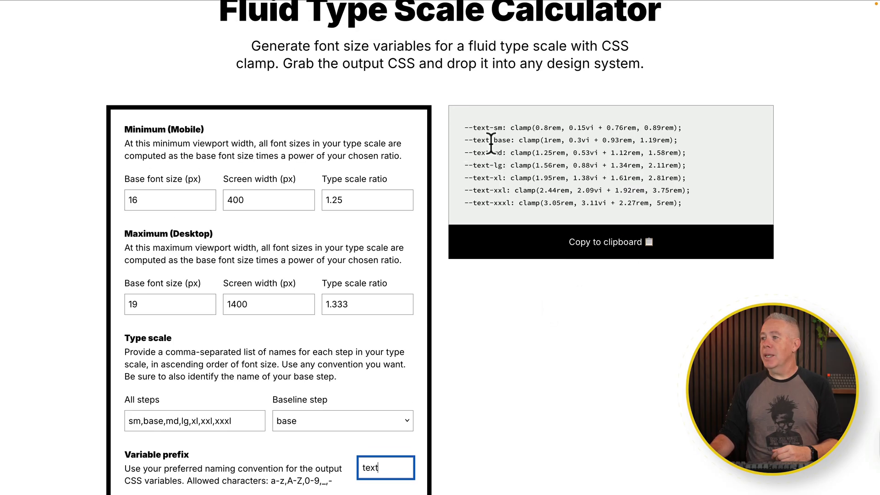
pyautogui.click(491, 143)
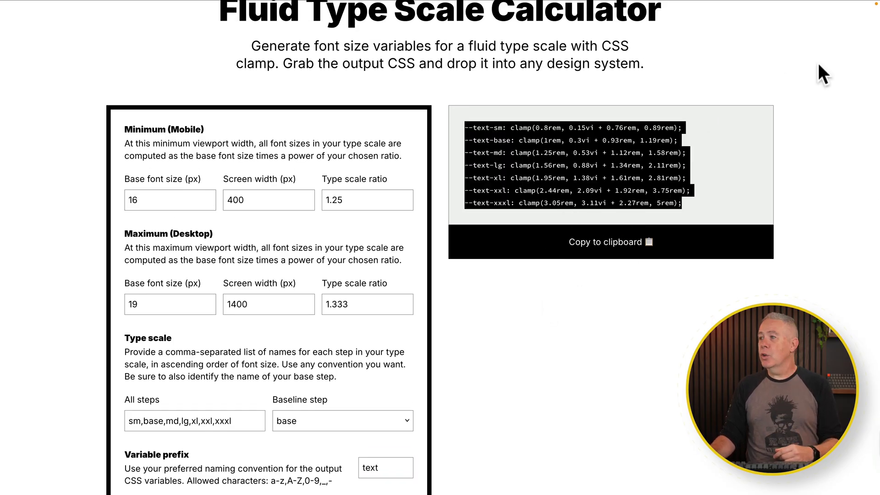
pyautogui.click(727, 119)
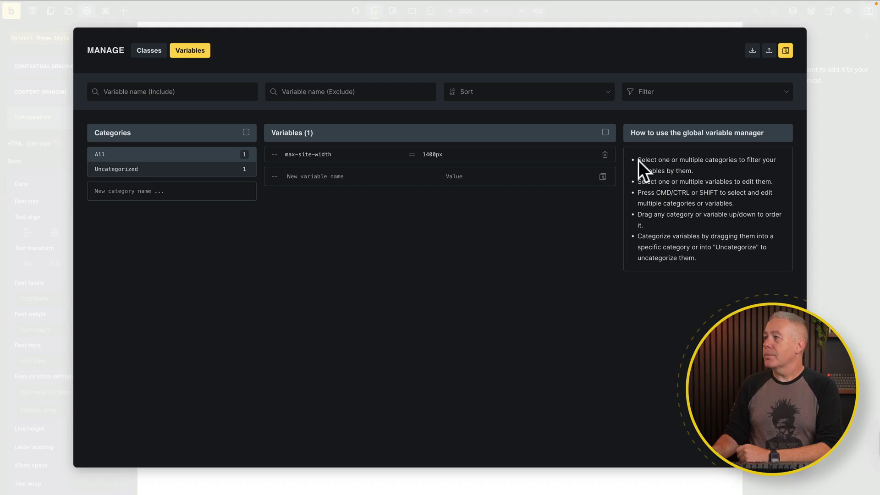
# - Paste the --text-sm to --text-xxxl CSS into Import, import the variables, and save
pyautogui.click(752, 50)
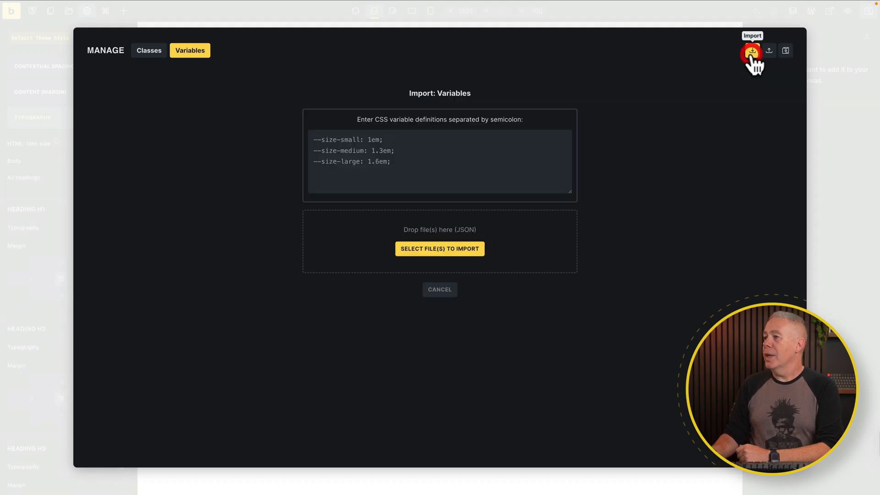
pyautogui.click(399, 142)
pyautogui.hotkey('ctrl', 'v')
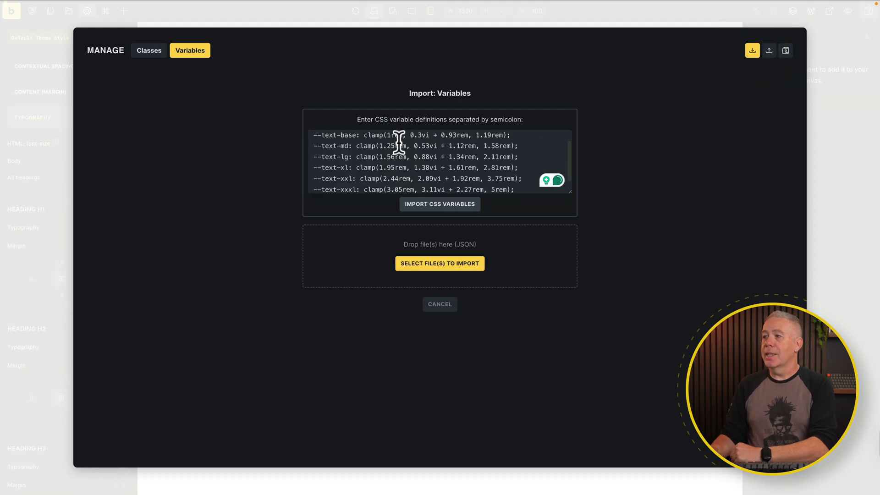
pyautogui.click(423, 206)
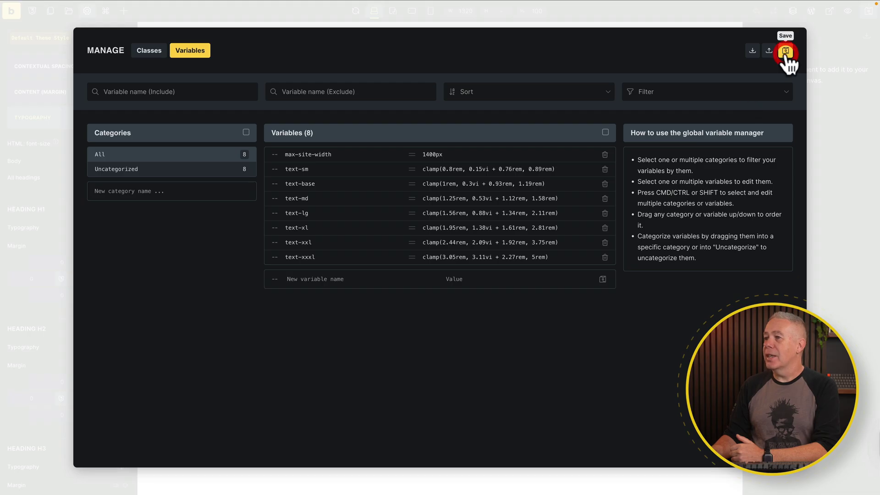
pyautogui.click(785, 51)
pyautogui.click(53, 126)
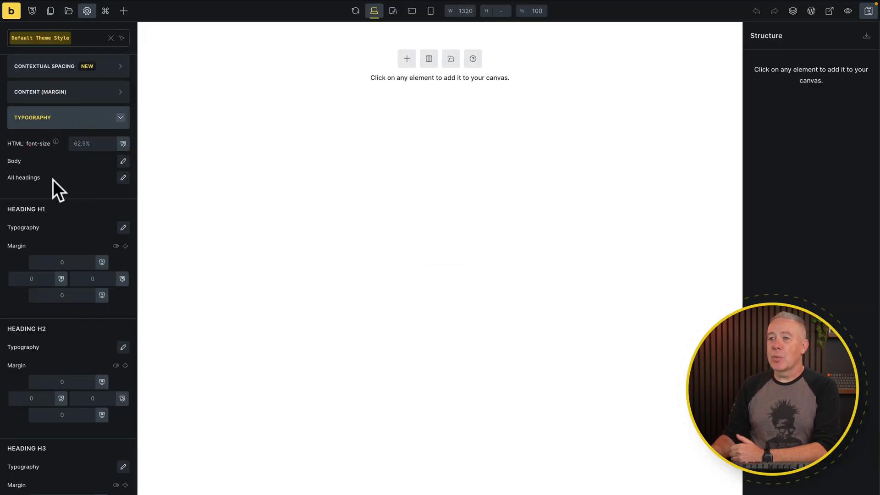
# - Replace the Body font size of 15px with the text-base variable
pyautogui.click(123, 161)
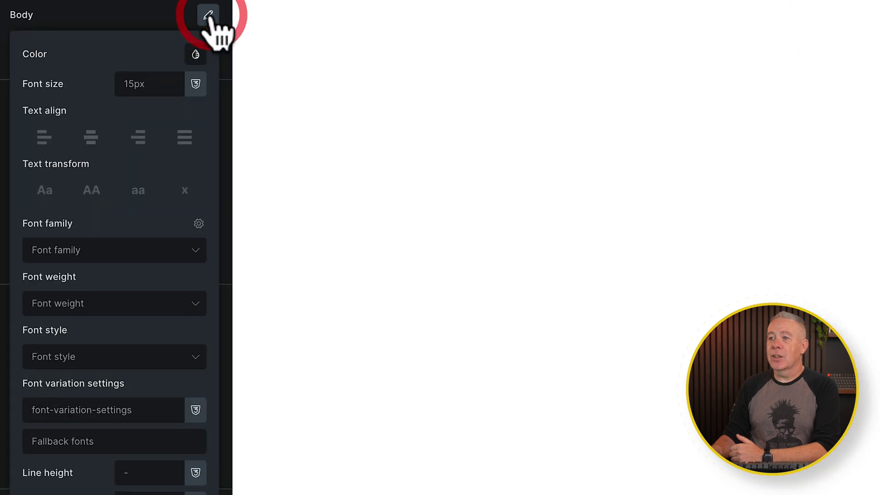
pyautogui.click(200, 82)
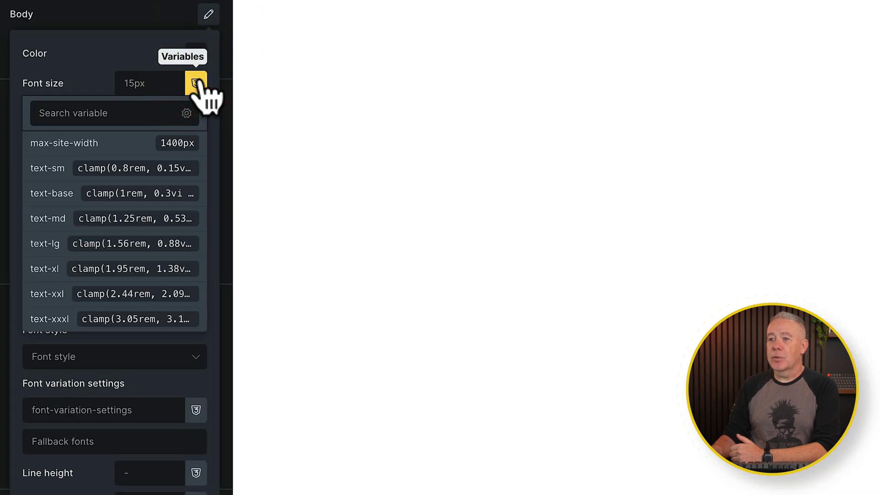
pyautogui.click(65, 194)
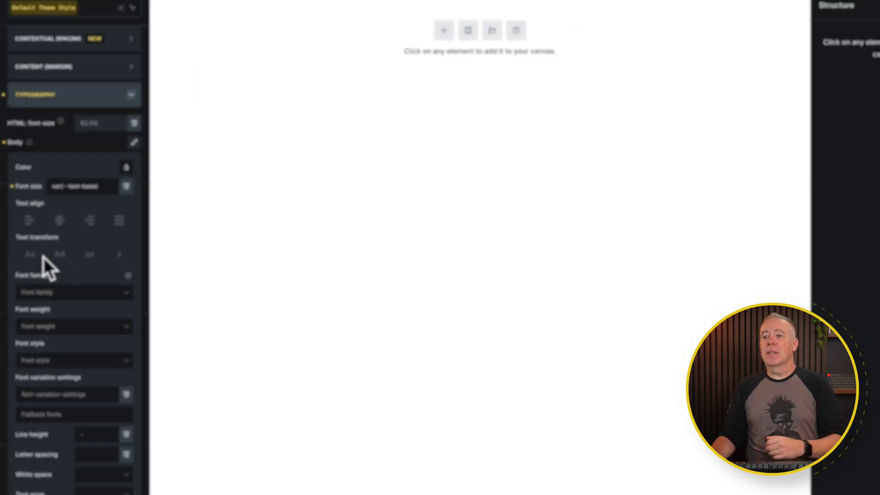
pyautogui.press('Escape')
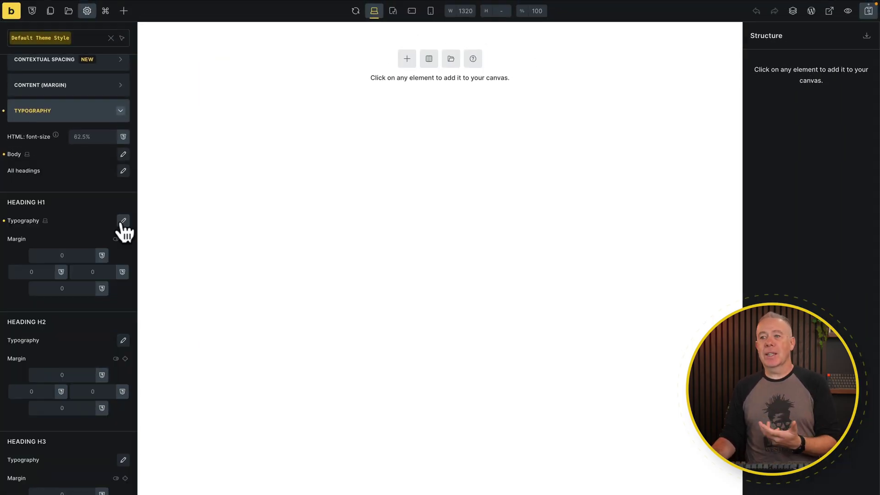
# - Add a primary variable with value #6B0504, save, and close the manager
pyautogui.click(33, 12)
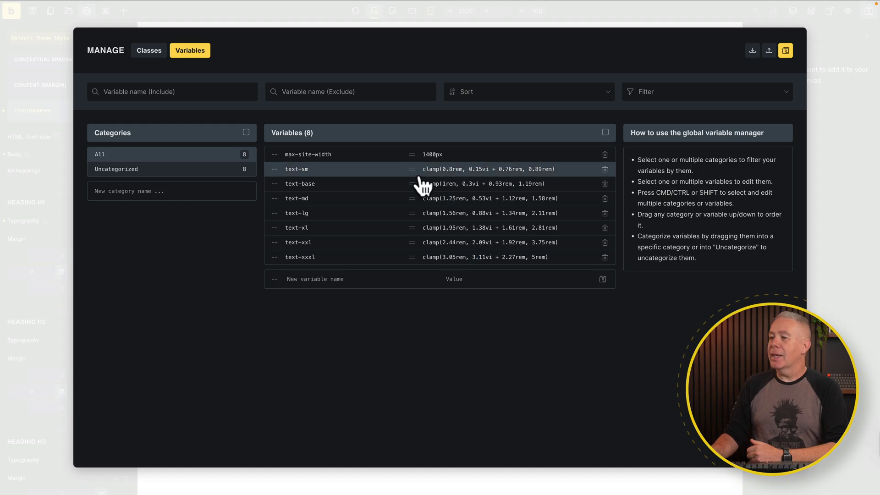
pyautogui.click(318, 279)
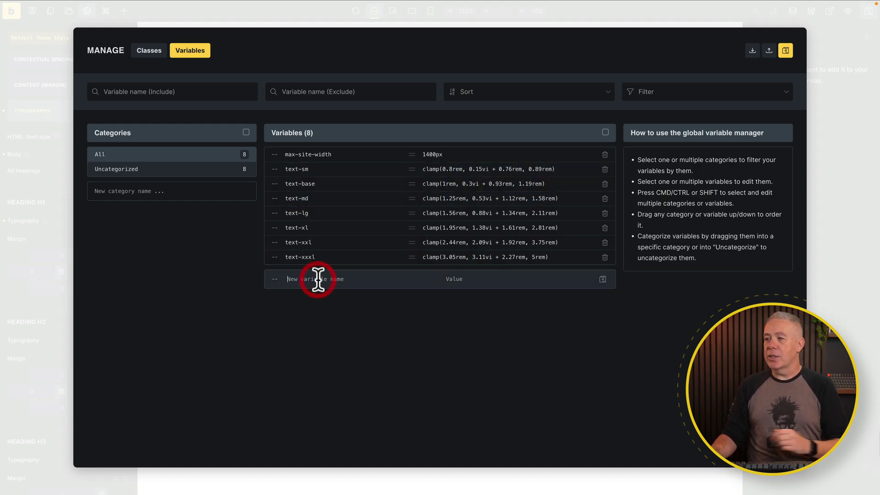
pyautogui.write('primary')
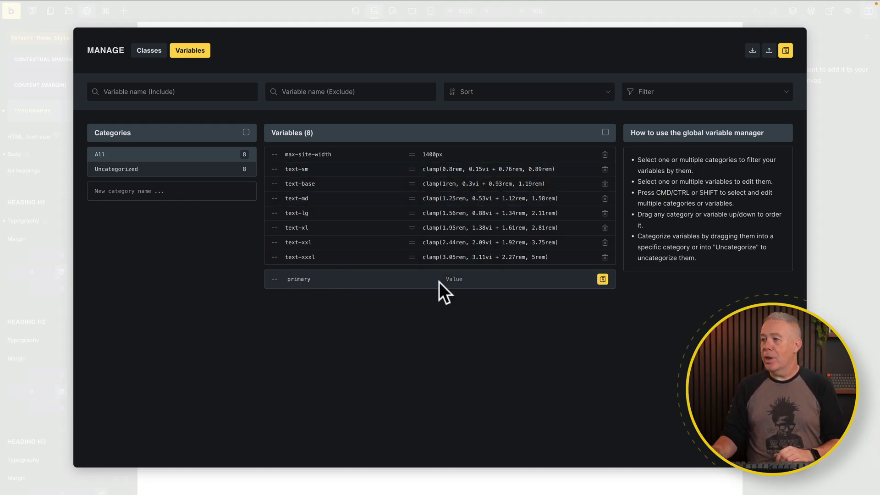
pyautogui.click(451, 280)
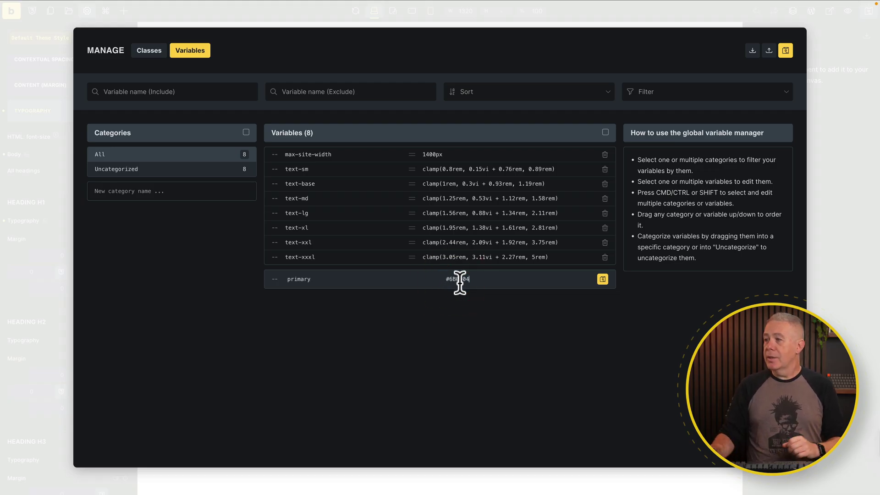
pyautogui.click(602, 279)
pyautogui.click(785, 51)
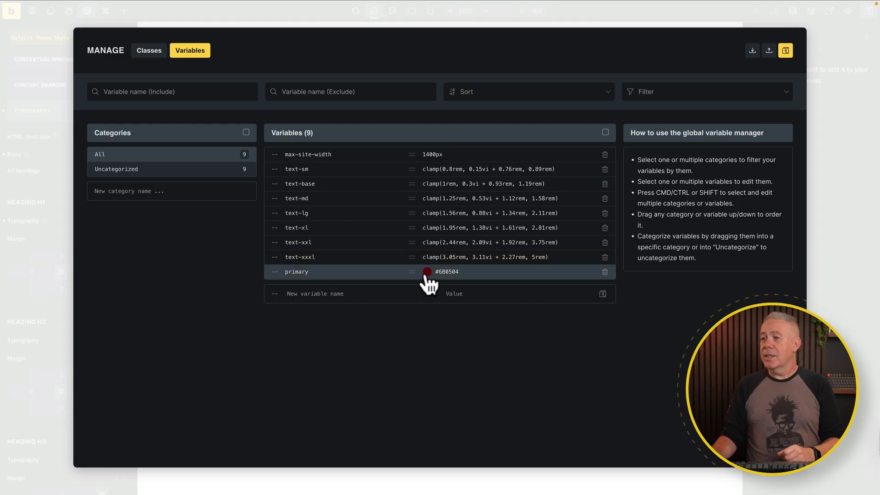
pyautogui.click(34, 210)
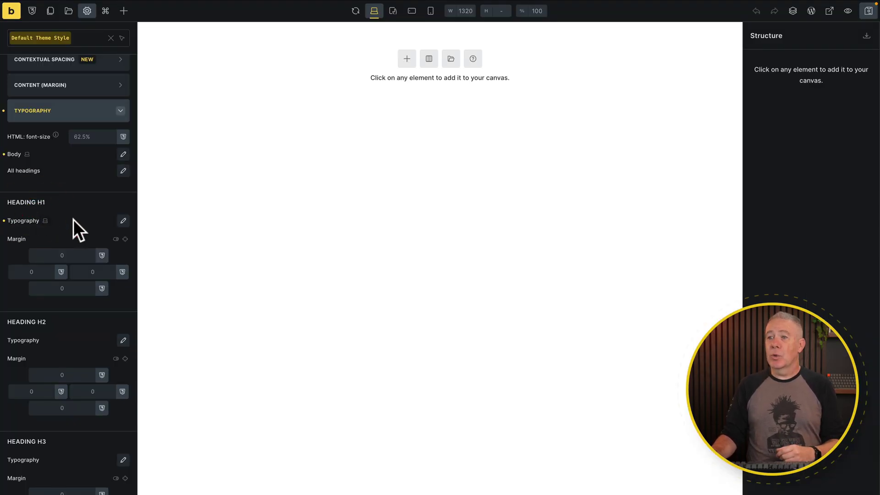
pyautogui.scroll(1, 73, 219)
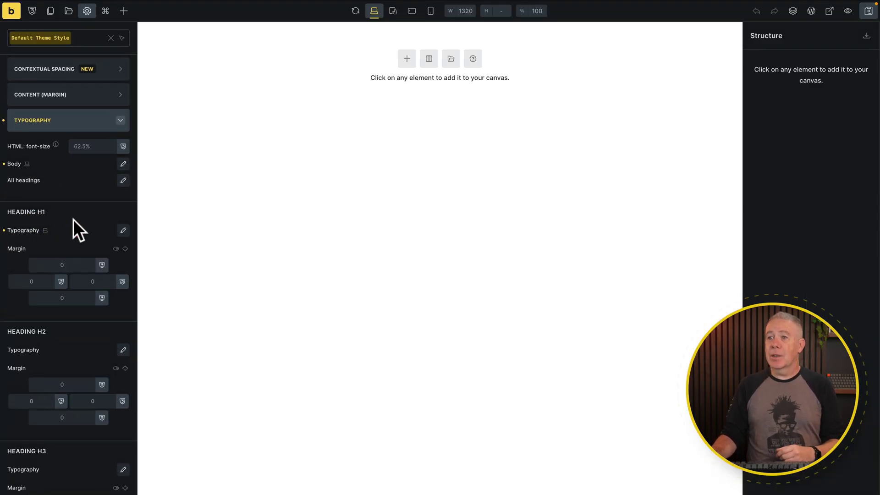
# - Set the Body text colour to var(--primary), then reopen the variable manager
pyautogui.click(122, 164)
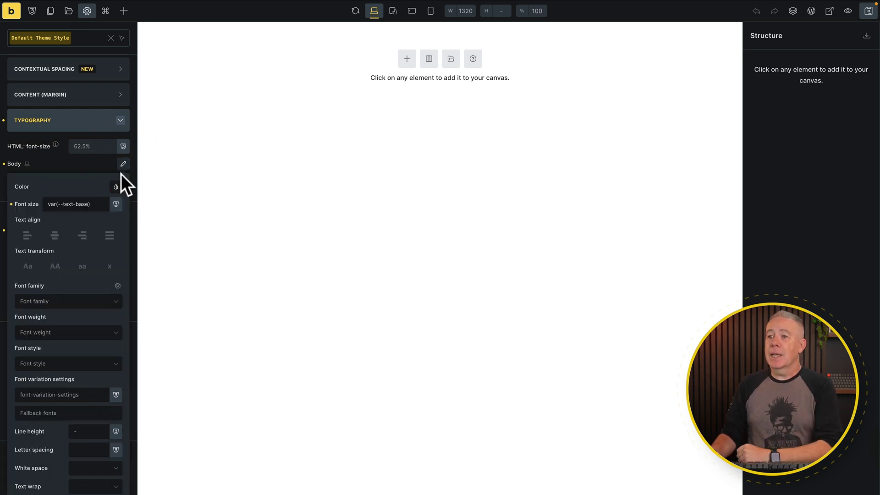
pyautogui.click(117, 186)
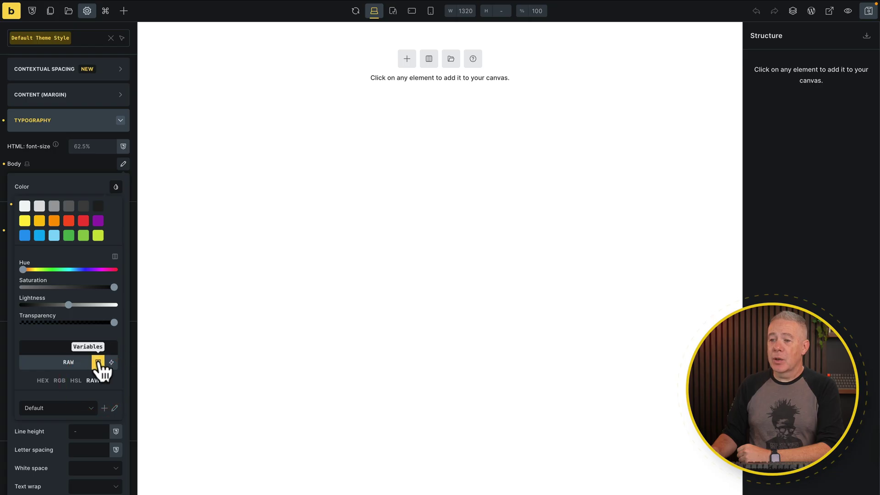
pyautogui.click(98, 363)
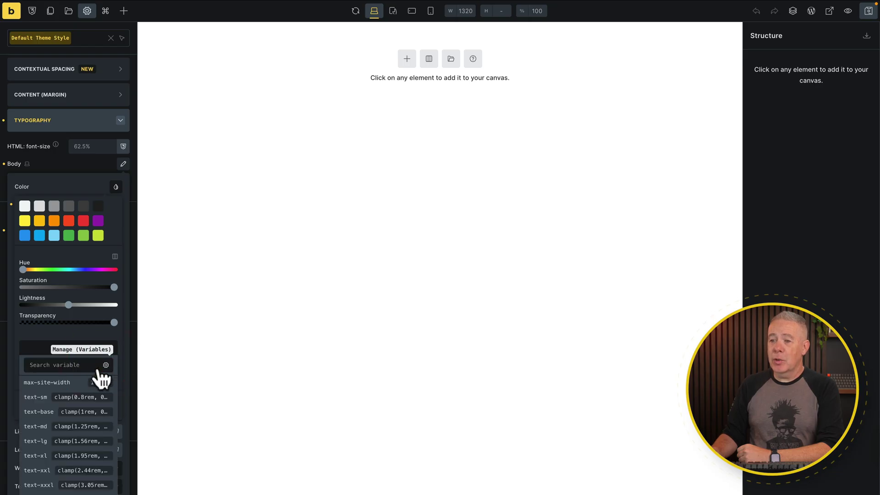
pyautogui.scroll(-5, 87, 413)
pyautogui.click(45, 364)
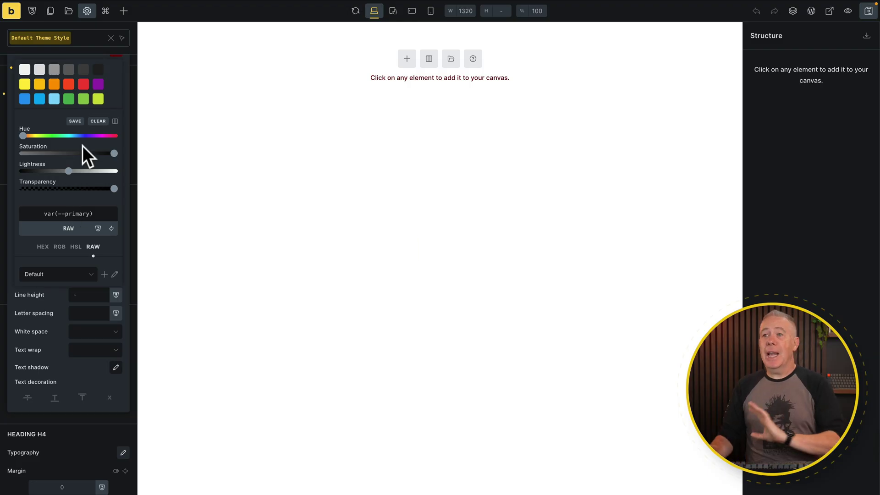
pyautogui.click(31, 10)
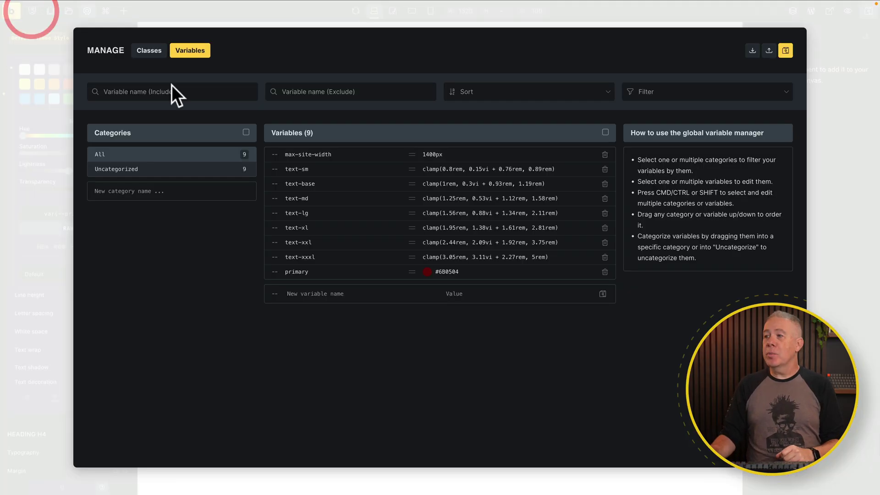
# - Recolour the primary variable from dark red #6B0504 to blue #2110c1 and save it
pyautogui.click(426, 273)
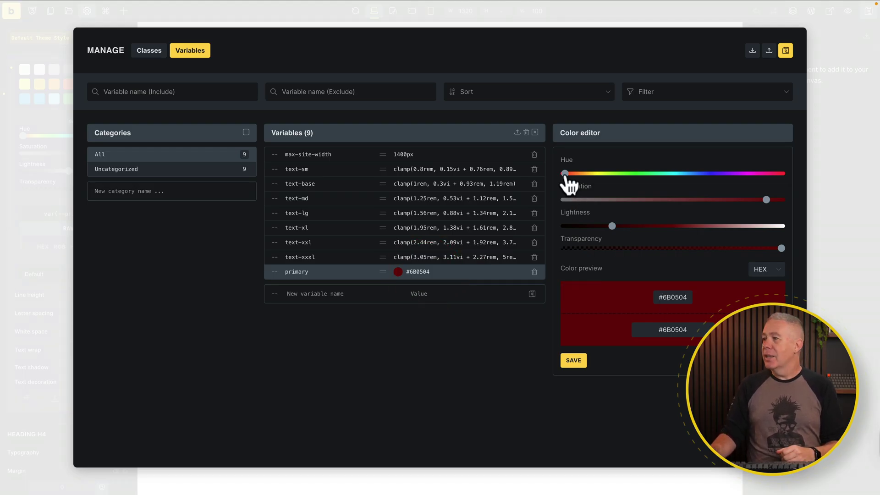
pyautogui.moveTo(564, 174); pyautogui.dragTo(712, 174)
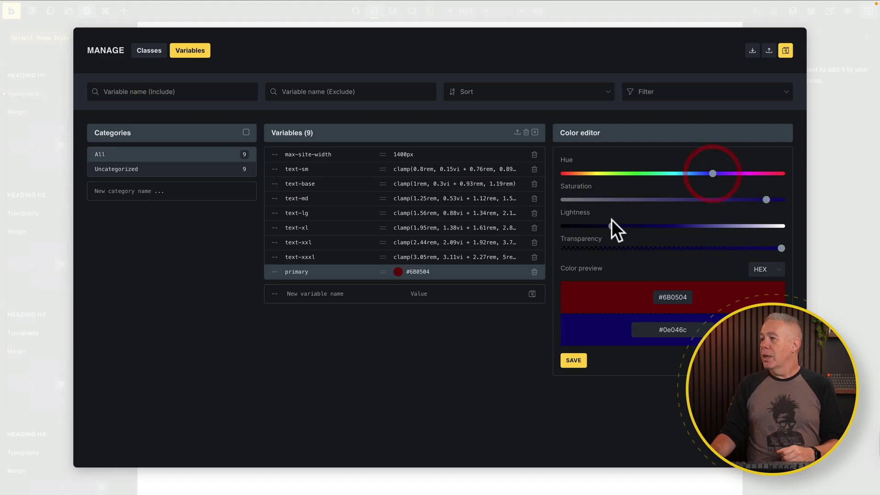
pyautogui.moveTo(611, 221); pyautogui.dragTo(653, 229)
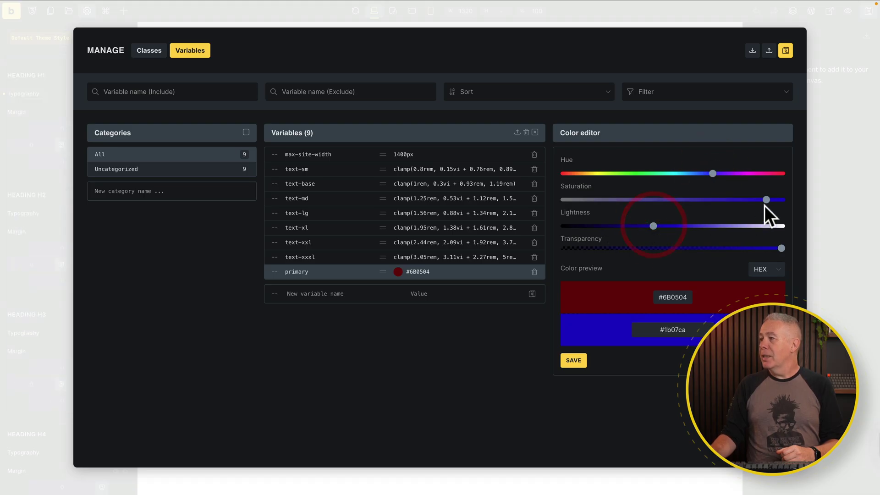
pyautogui.moveTo(764, 202); pyautogui.dragTo(747, 202)
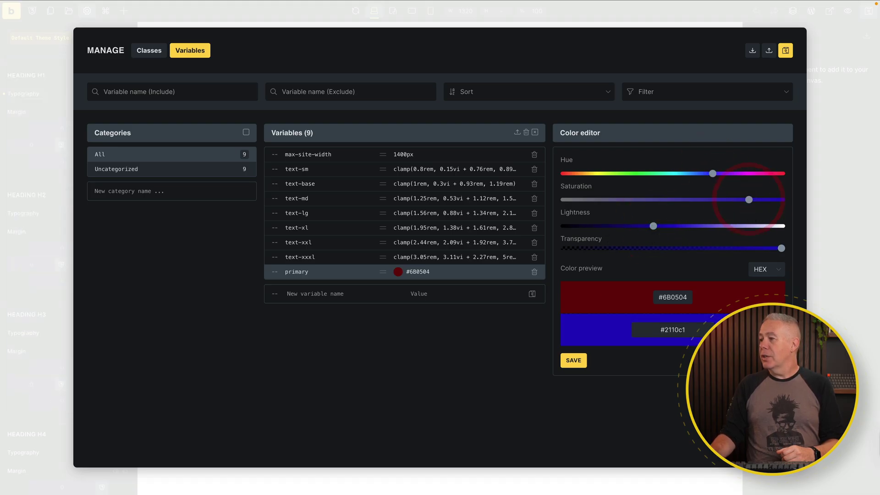
pyautogui.click(578, 361)
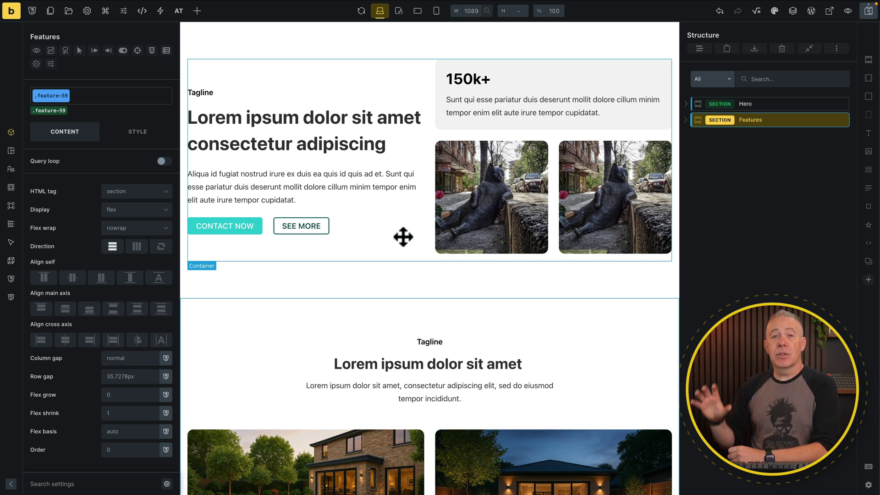
# - Bring up Advanced Themer's AT Framework dialog with its CSS variables, colours, classes and theme styles
pyautogui.click(181, 13)
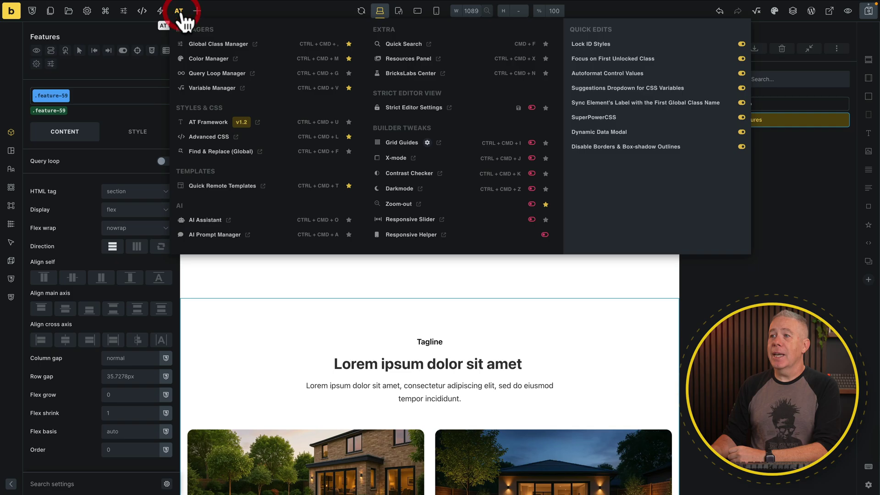
pyautogui.click(211, 123)
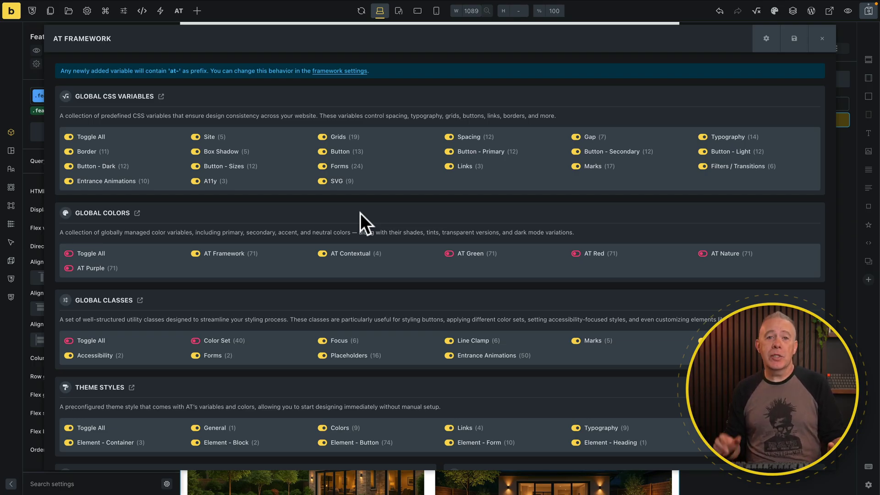
pyautogui.press('super+shift+e')
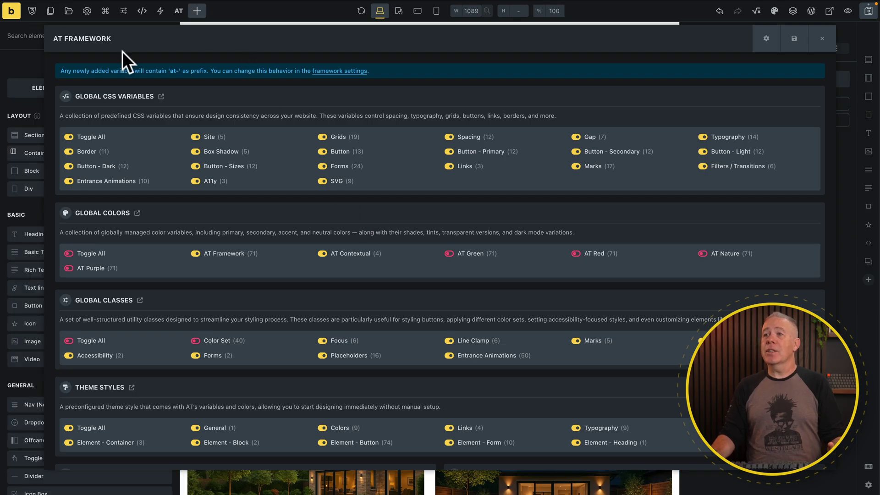
# - Browse the Site, Grids, Spacing and Typography variables in the variable manager, then close it
pyautogui.click(822, 38)
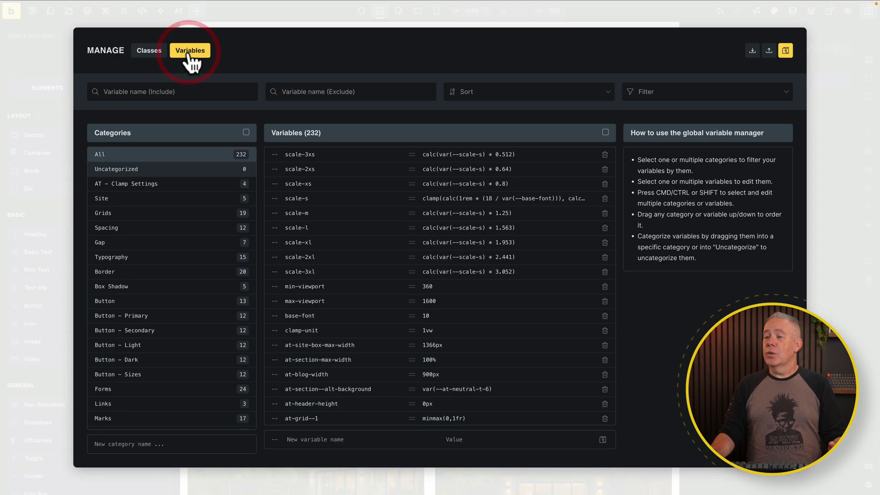
pyautogui.scroll(-7, 305, 308)
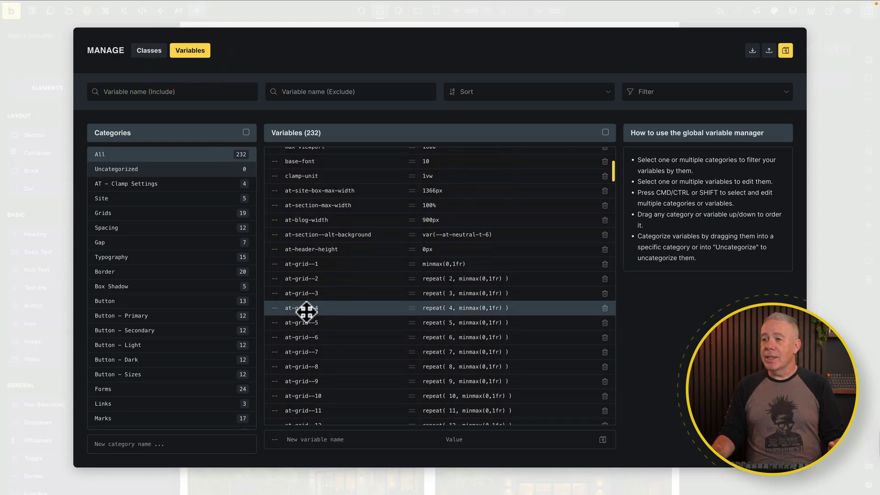
pyautogui.click(142, 197)
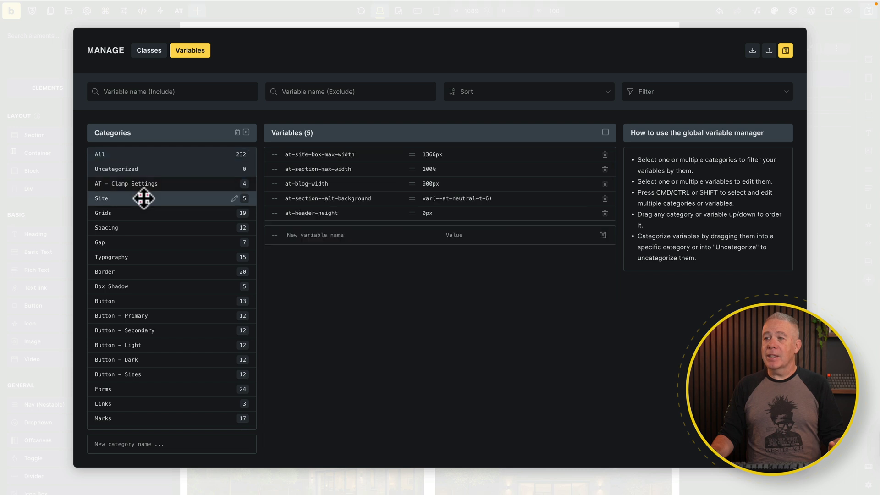
pyautogui.click(143, 212)
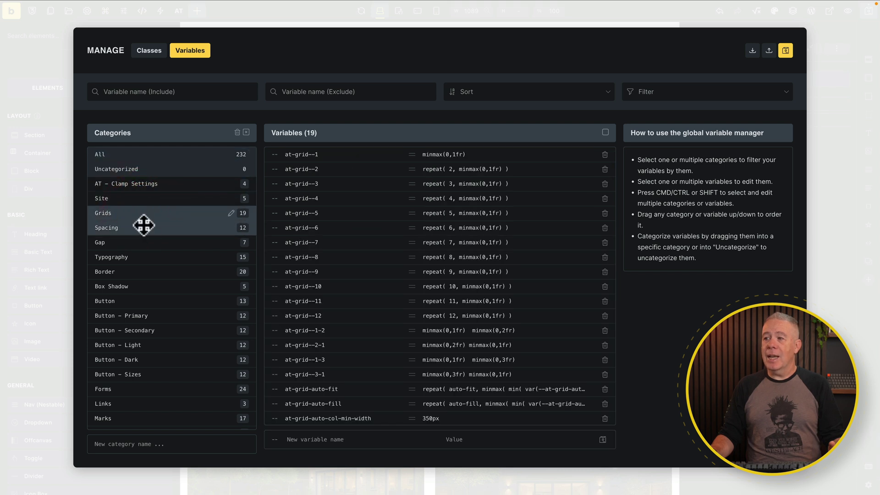
pyautogui.click(143, 227)
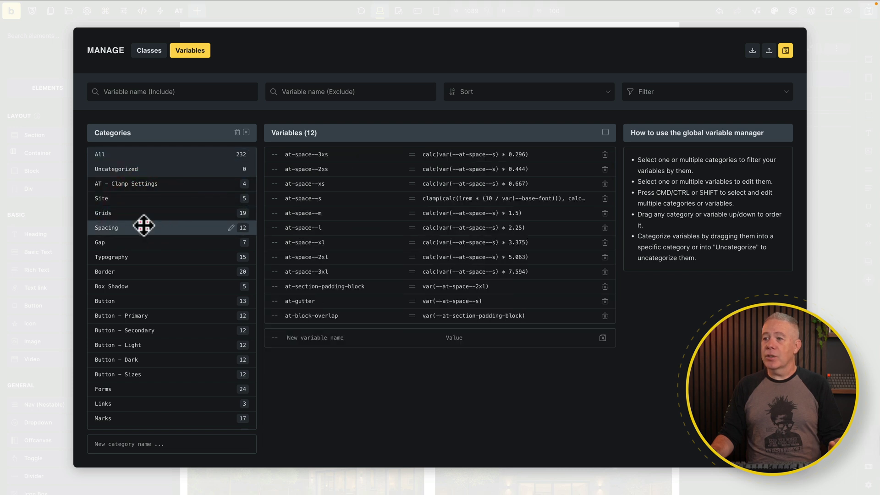
pyautogui.click(144, 257)
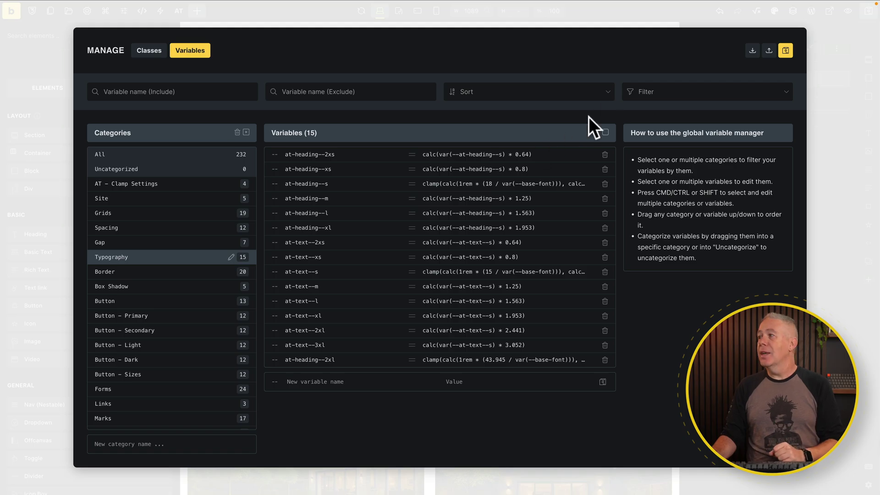
pyautogui.click(820, 58)
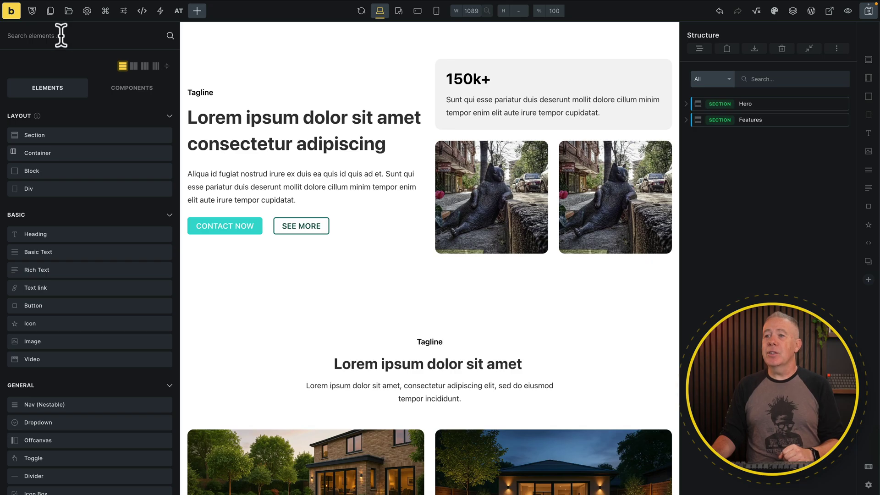
# - Display the theme style's Container settings: width 100%, max width from the at-site-box variable
pyautogui.click(87, 10)
pyautogui.click(73, 68)
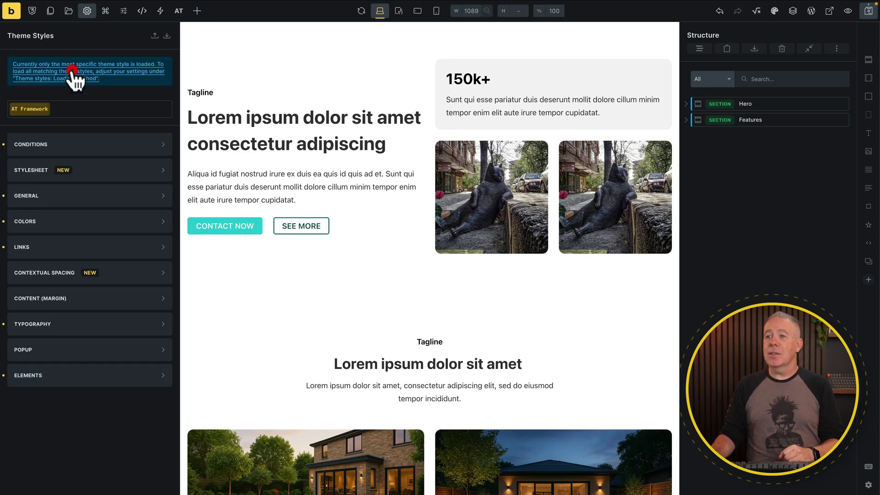
pyautogui.click(65, 377)
pyautogui.scroll(-4, 69, 387)
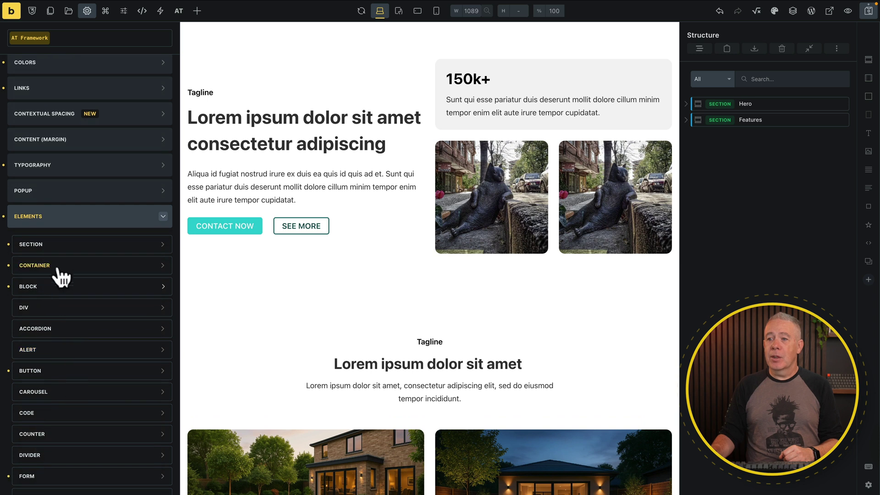
pyautogui.click(61, 264)
pyautogui.scroll(-4, 68, 293)
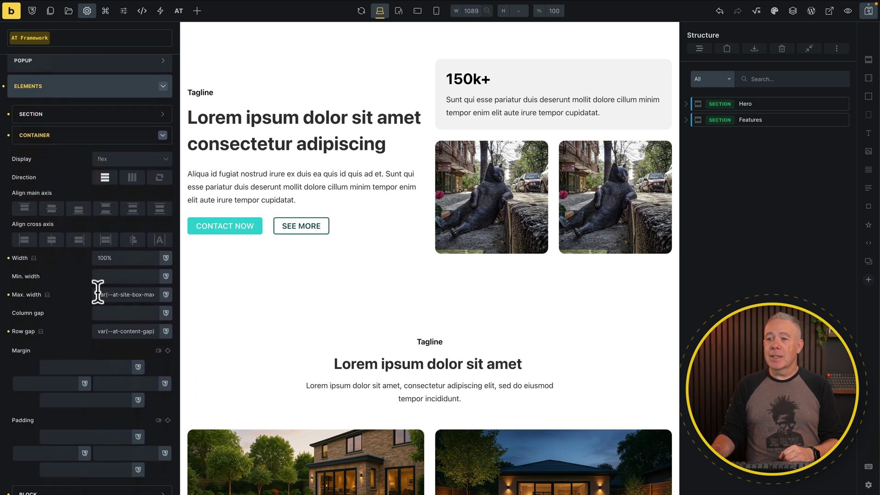